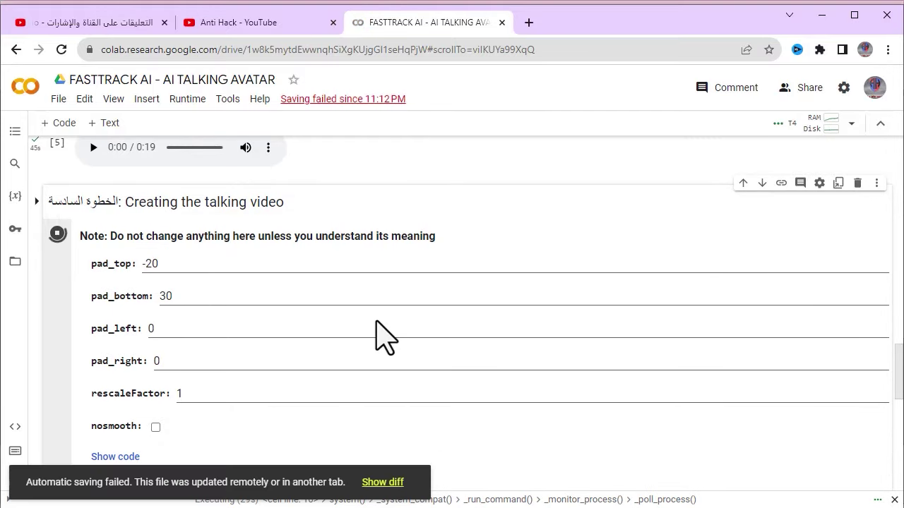
Run the "Preview of the final video" cell in the notebook once the talking video has been created
scroll(171, 299, "down", 3)
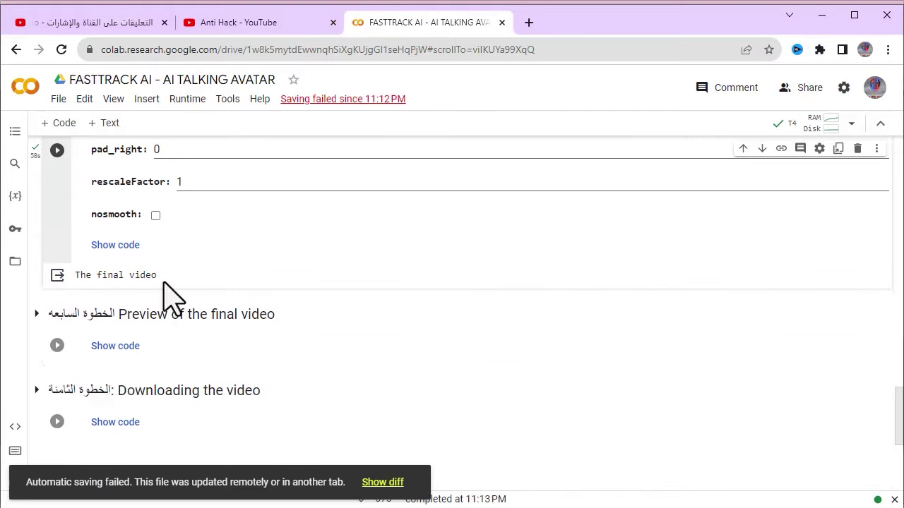
scroll(44, 333, "up", 4)
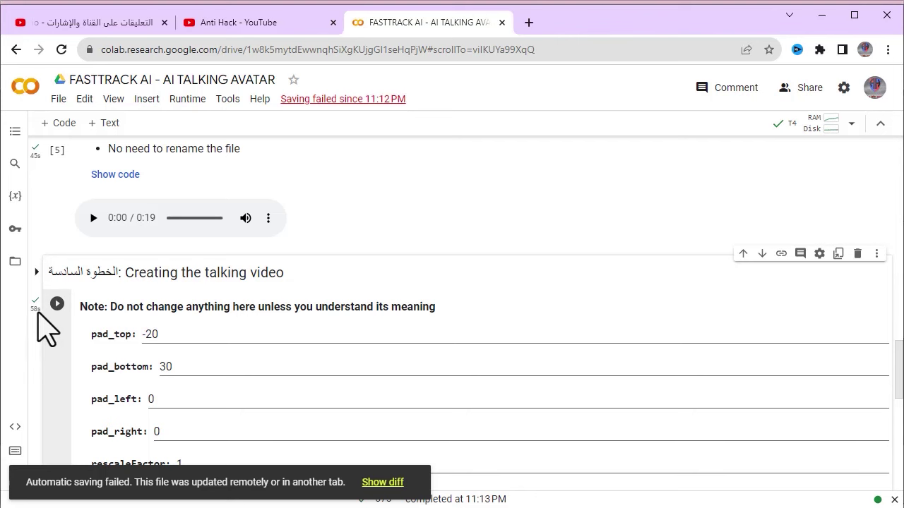
scroll(48, 324, "down", 4)
left_click(57, 346)
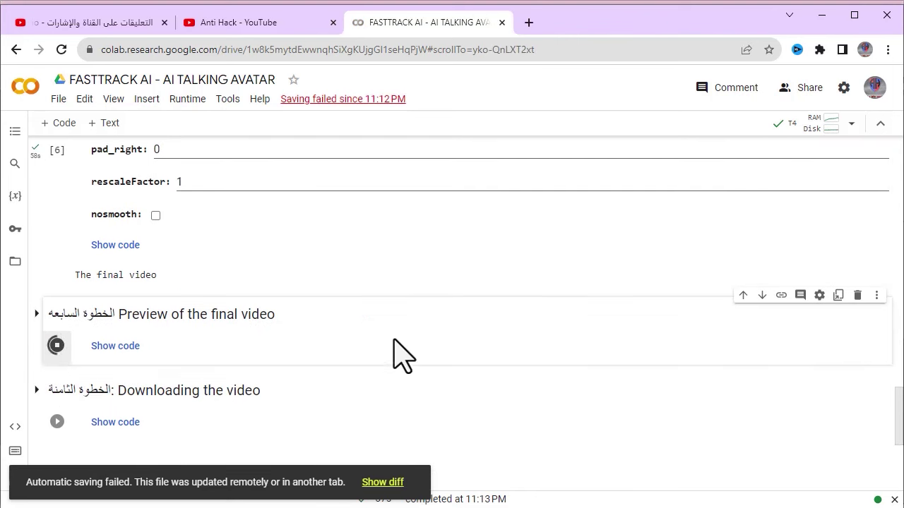
scroll(585, 266, "down", 3)
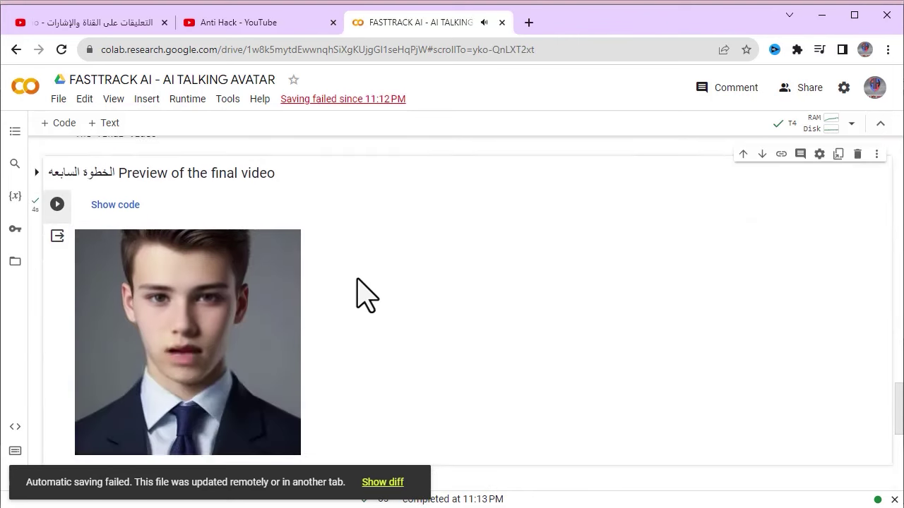
Pause the previewed talking-avatar video and download it
left_click(95, 369)
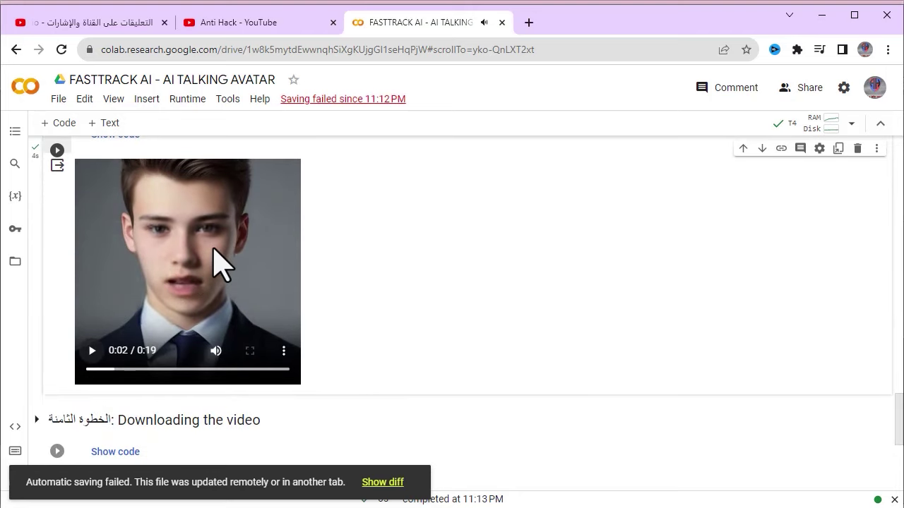
left_click(285, 354)
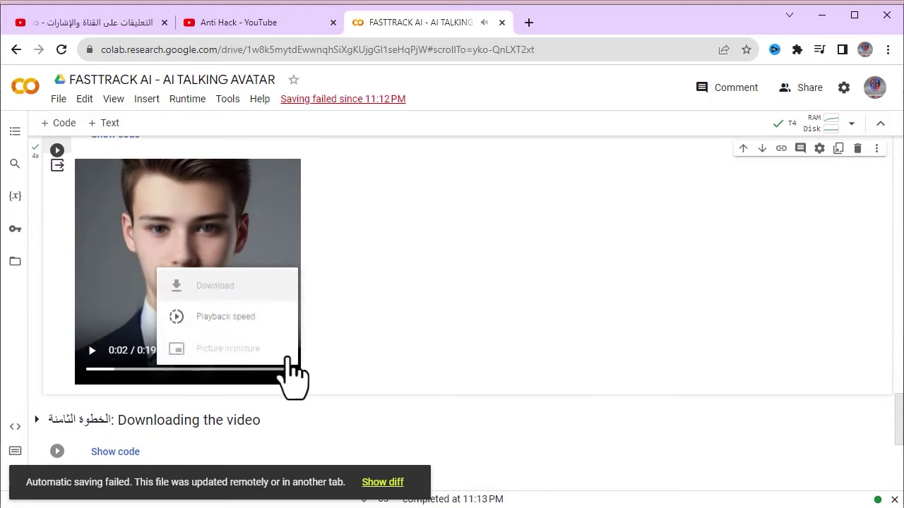
left_click(217, 288)
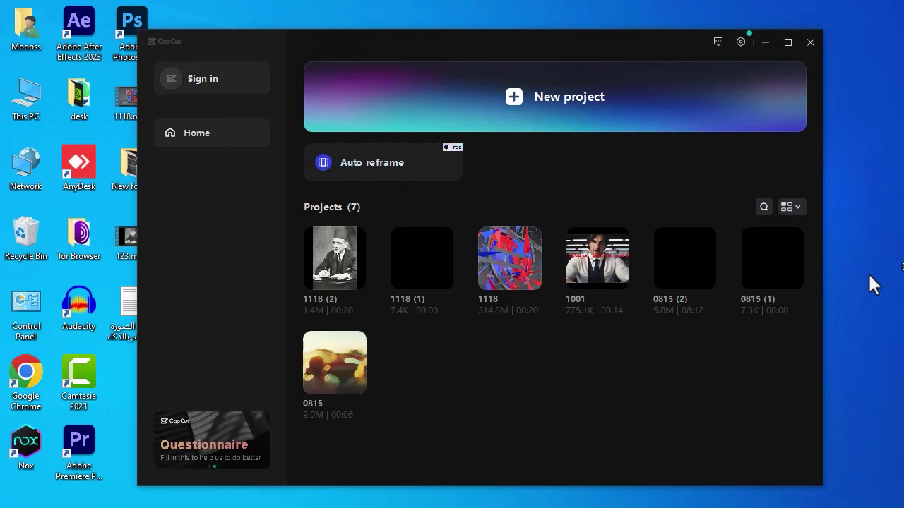
Switch to CapCut, create a new project and import download.mp4 together with the five-minute background video
left_click(558, 107)
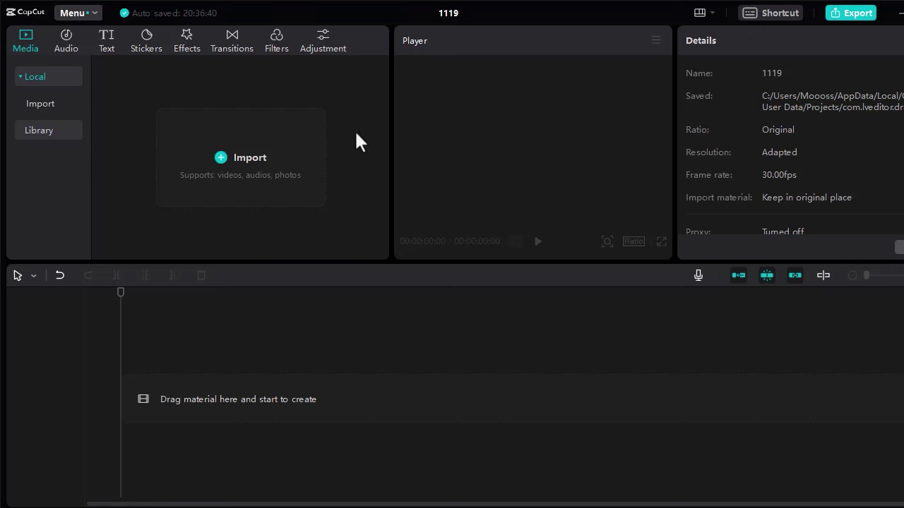
left_click(277, 177)
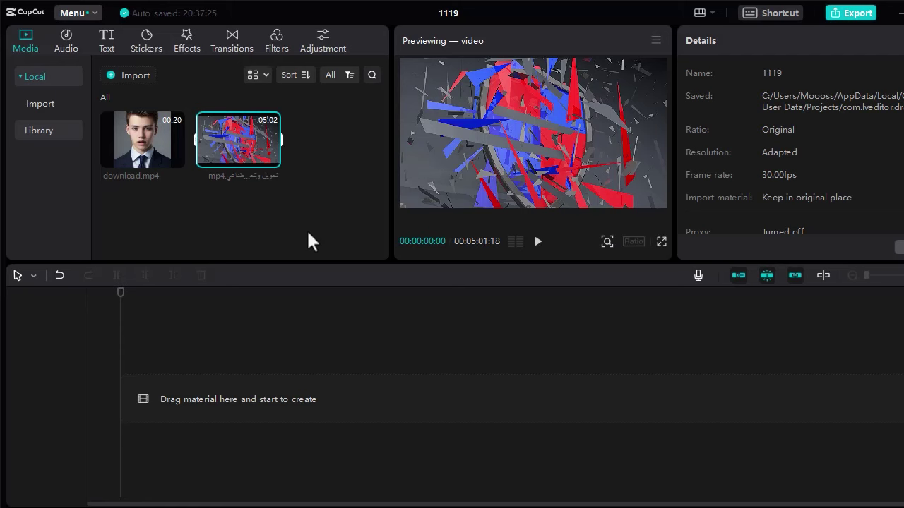
Place the five-minute background video at the start of the empty timeline
mouse_move(245, 140)
mouse_move(148, 149)
left_click_drag(244, 148, 127, 404)
left_click(229, 399)
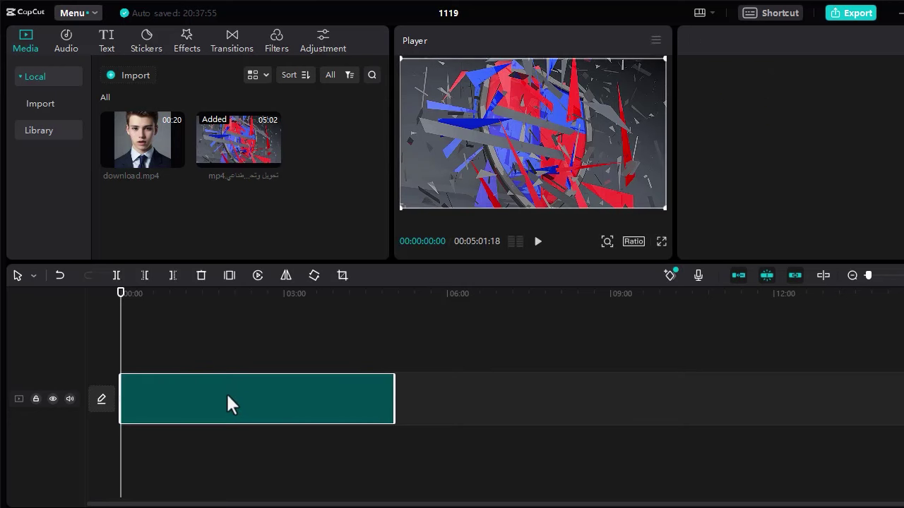
Extract the audio from the background video clip and delete the extracted audio track
right_click(227, 399)
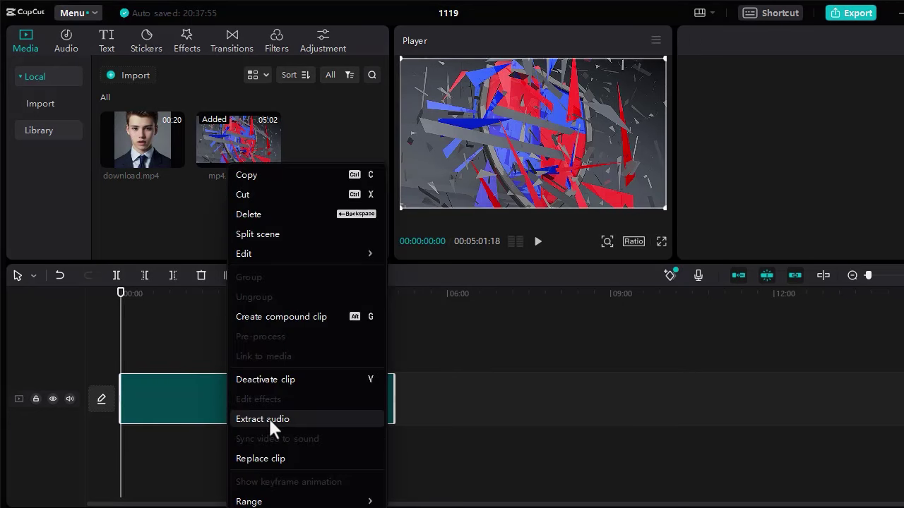
left_click(344, 419)
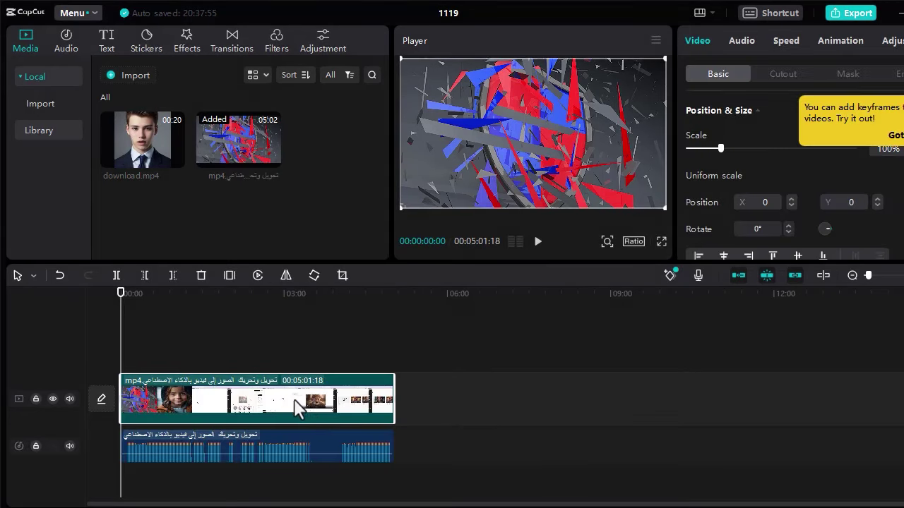
left_click(187, 455)
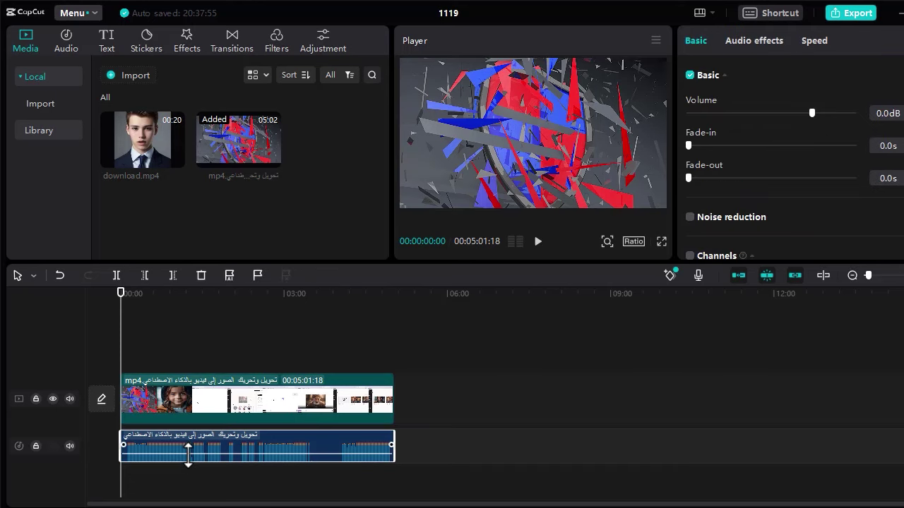
key("Delete")
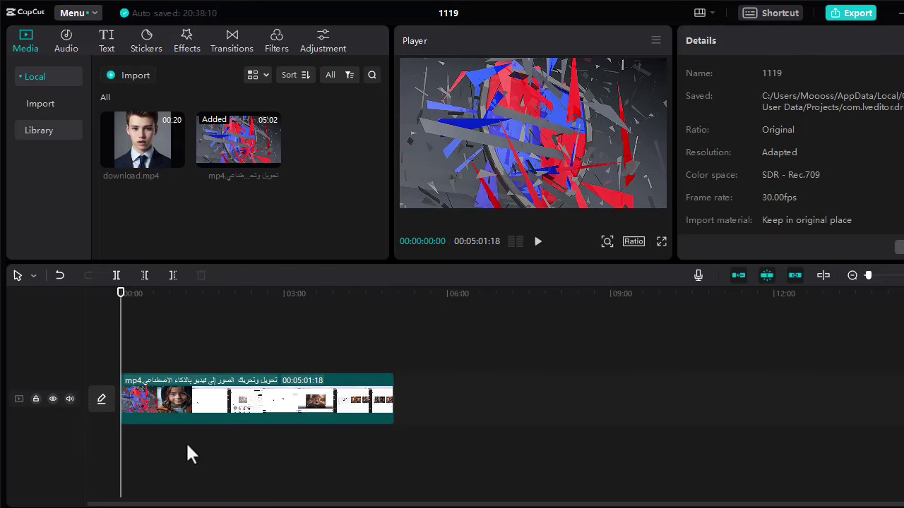
Overlay download.mp4 on a track above the background clip at the timeline start and scale it to 88%
mouse_move(141, 149)
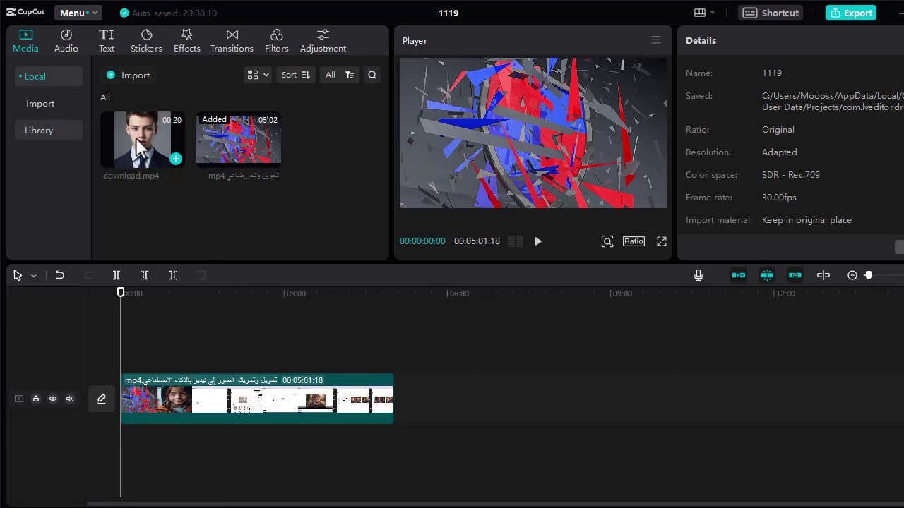
left_click_drag(140, 148, 129, 360)
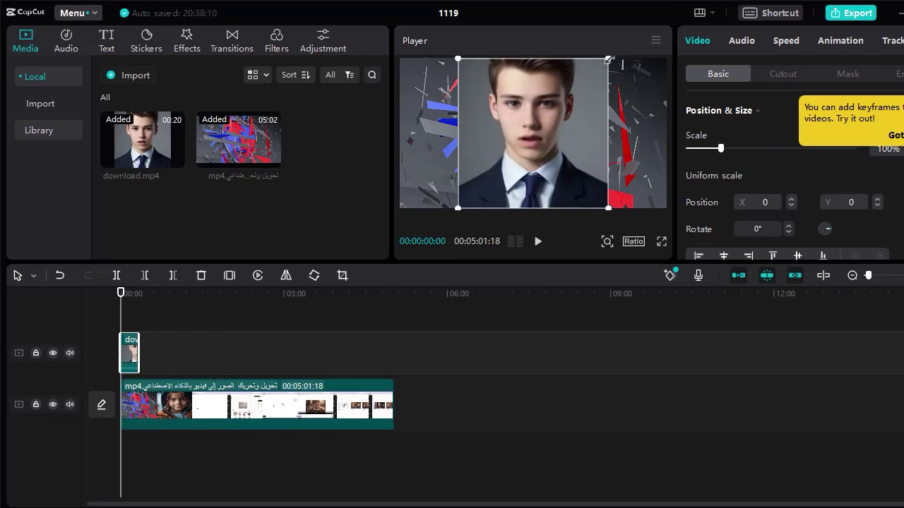
left_click_drag(609, 60, 601, 84)
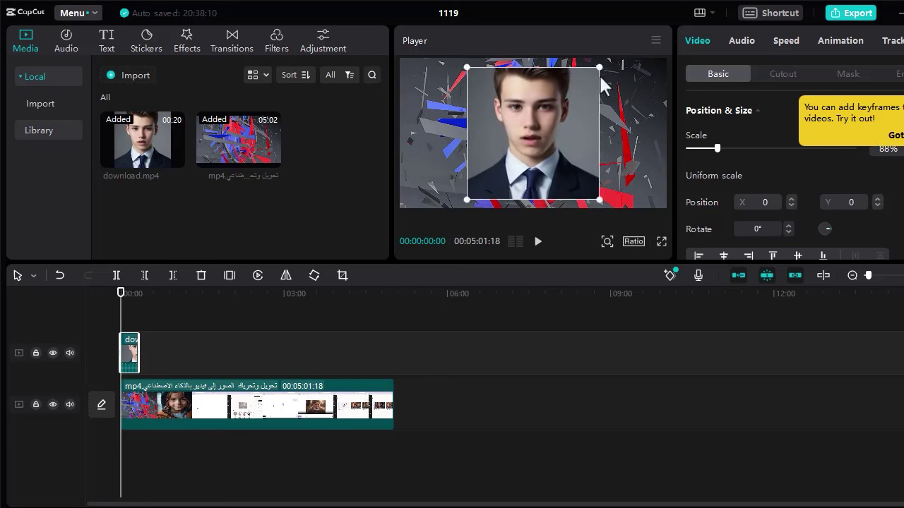
Give the avatar clip a Circle mask and shrink it to 31% in the frame's lower-left corner, at about X -1581, Y -832
left_click(847, 75)
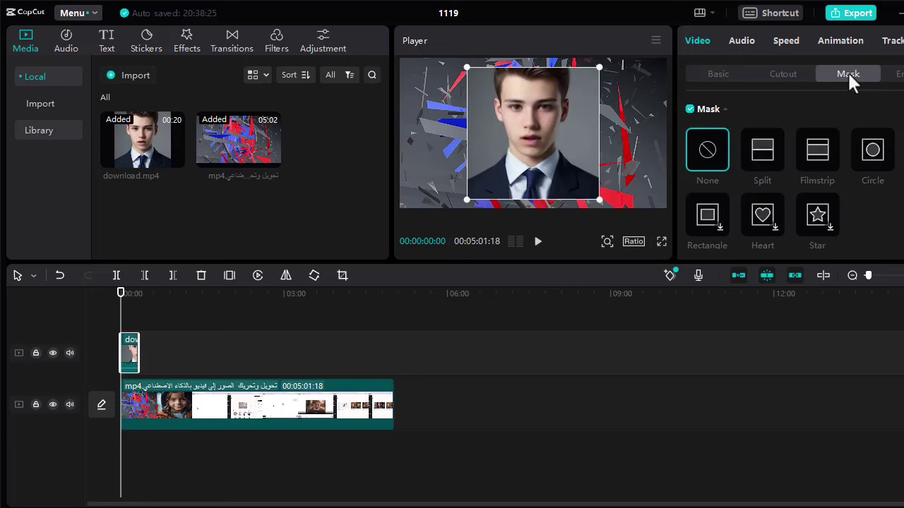
left_click(874, 154)
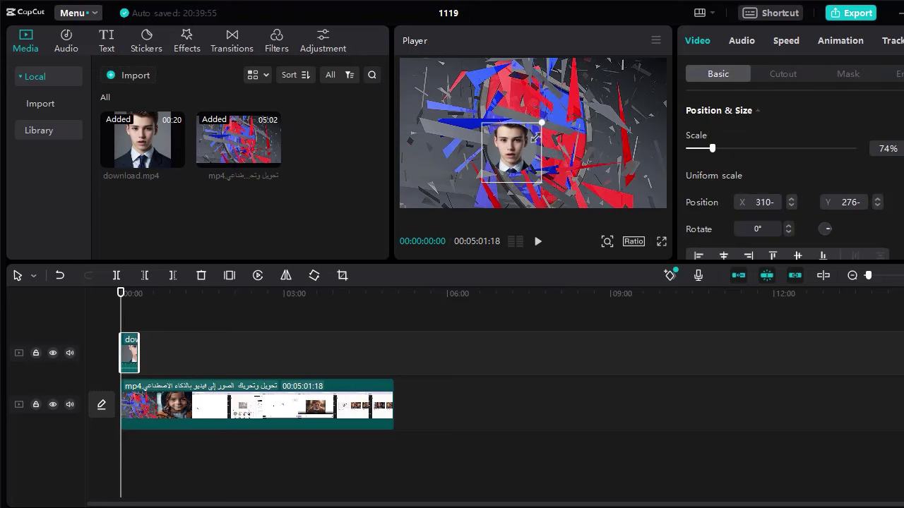
left_click_drag(536, 137, 425, 190)
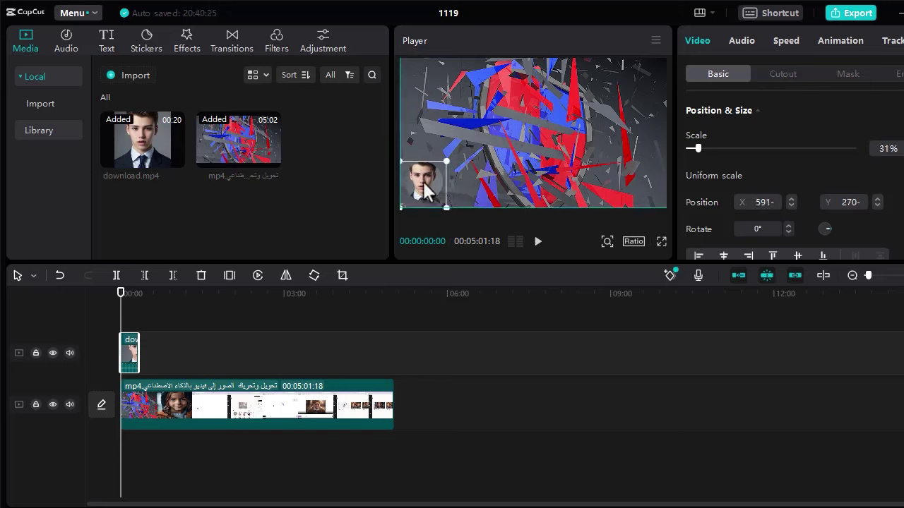
left_click(662, 243)
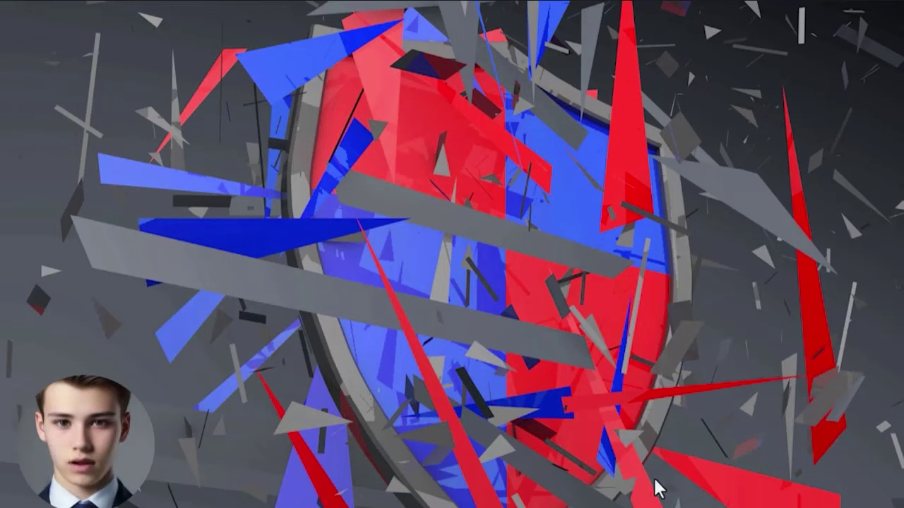
left_click(668, 459)
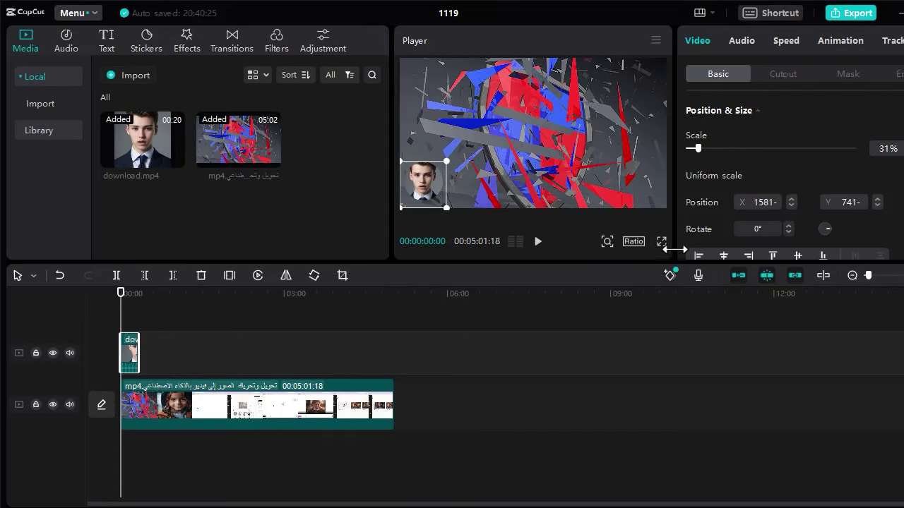
left_click_drag(426, 186, 425, 192)
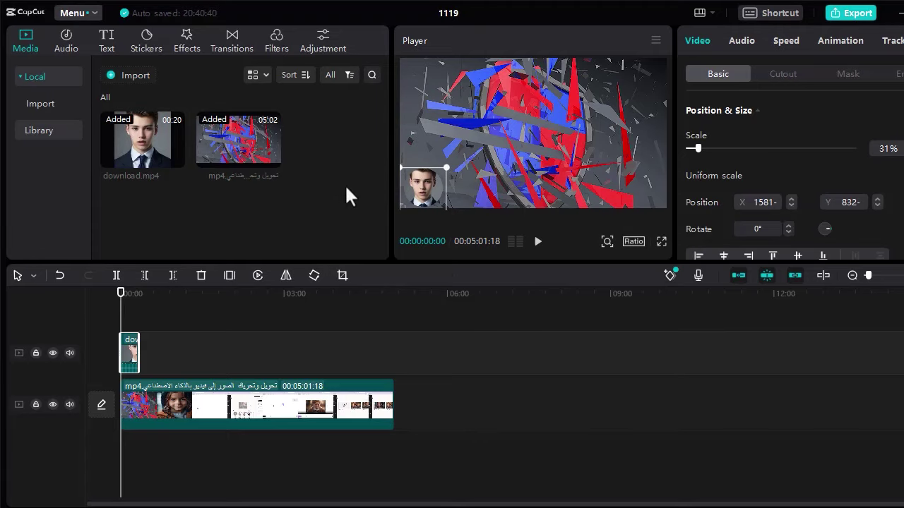
Import the gold ring image 6546760.png from the desktop's New folder into the project media
right_click(319, 189)
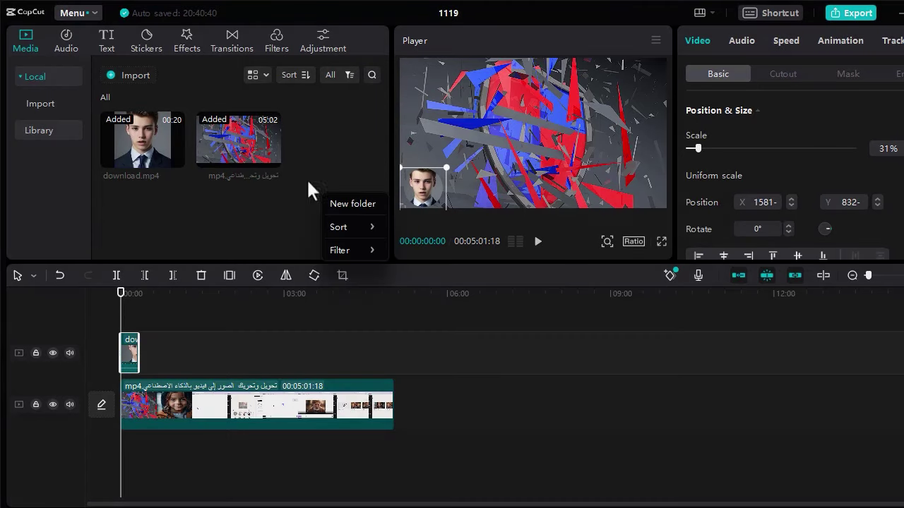
left_click(134, 79)
left_click(168, 120)
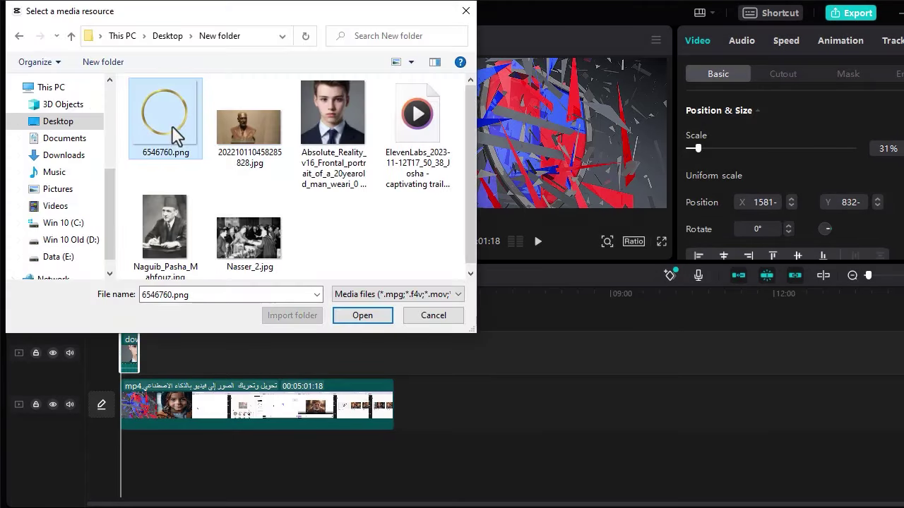
left_click(362, 316)
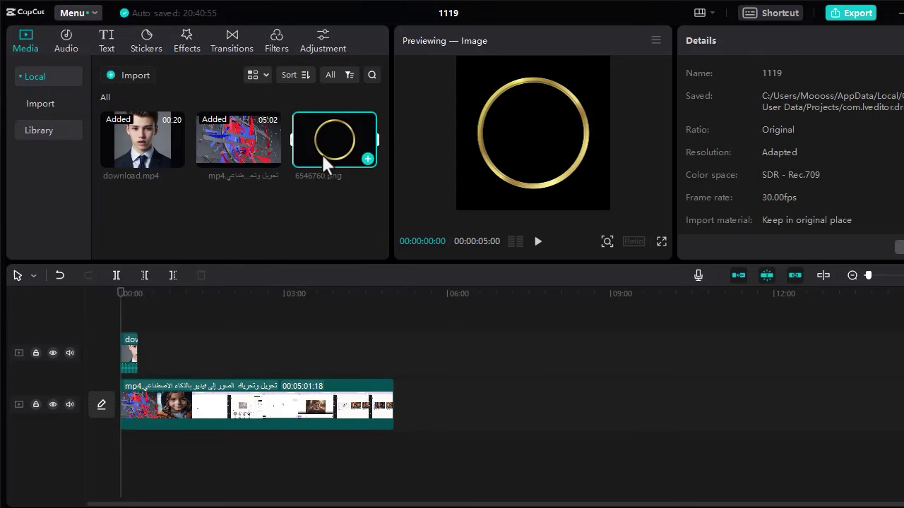
Place 6546760.png on a track above the avatar clip, starting at 00:00 and extended to the avatar clip's length of 00:00:19:10
left_click_drag(329, 140, 141, 322)
left_click(852, 275)
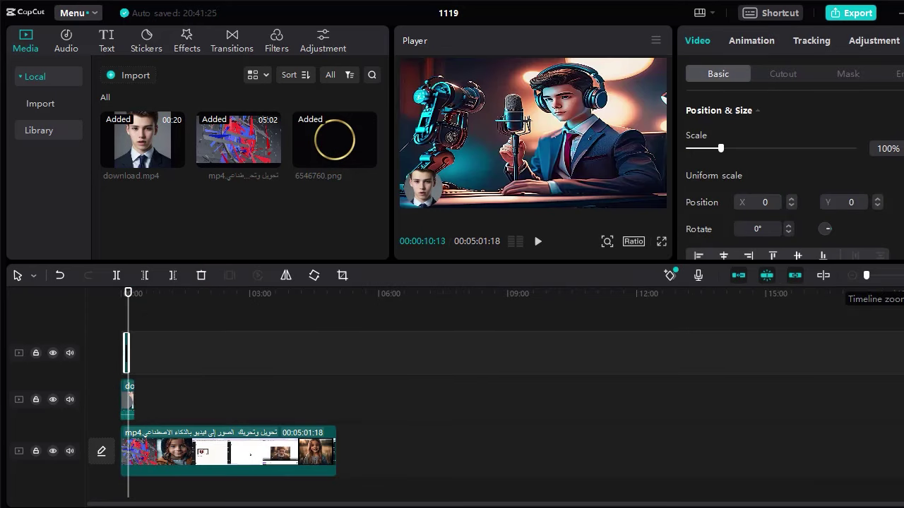
left_click(900, 276)
left_click(900, 275)
left_click(900, 276)
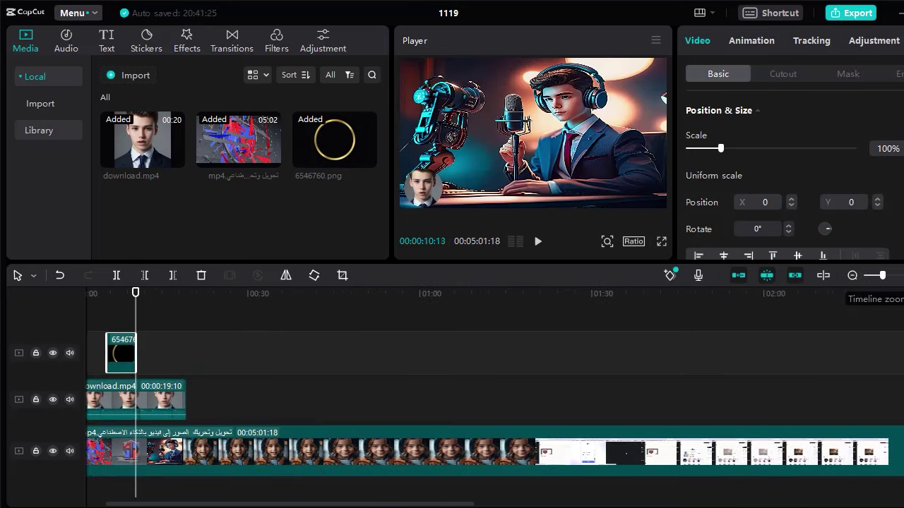
left_click_drag(137, 307, 103, 300)
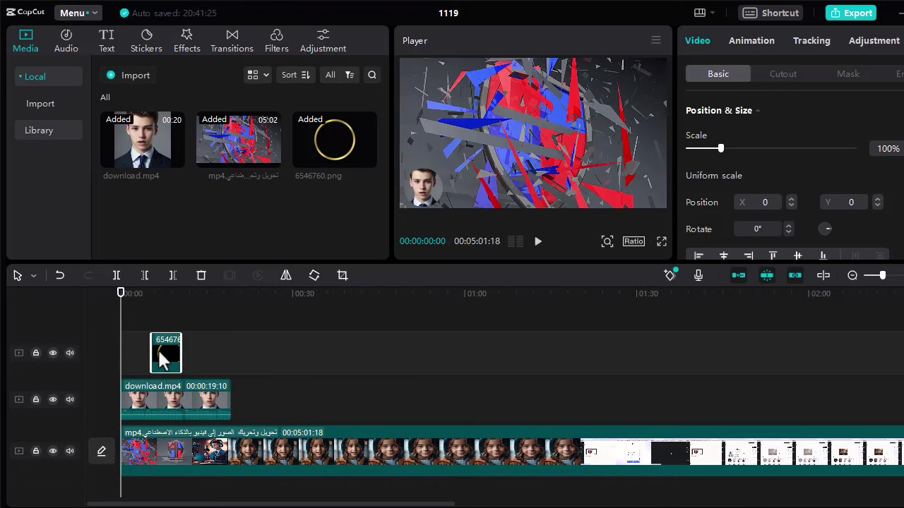
left_click_drag(158, 349, 127, 348)
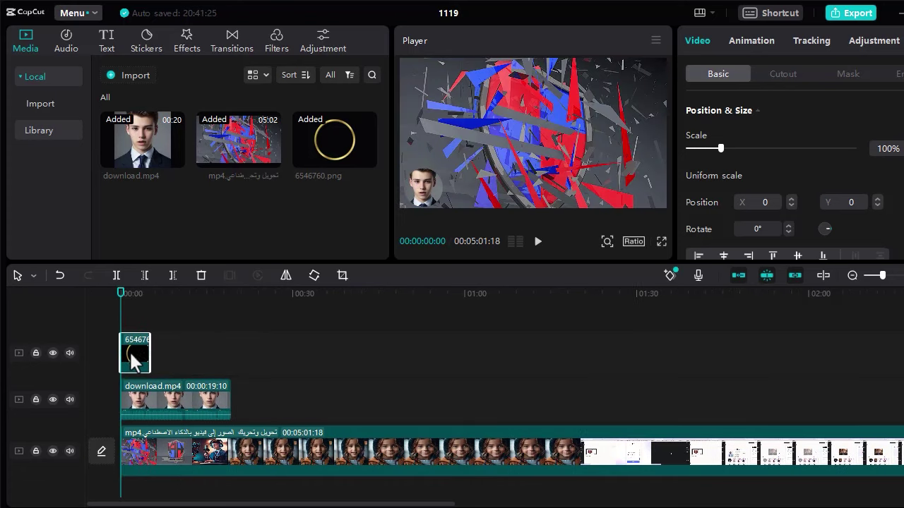
left_click_drag(150, 358, 231, 360)
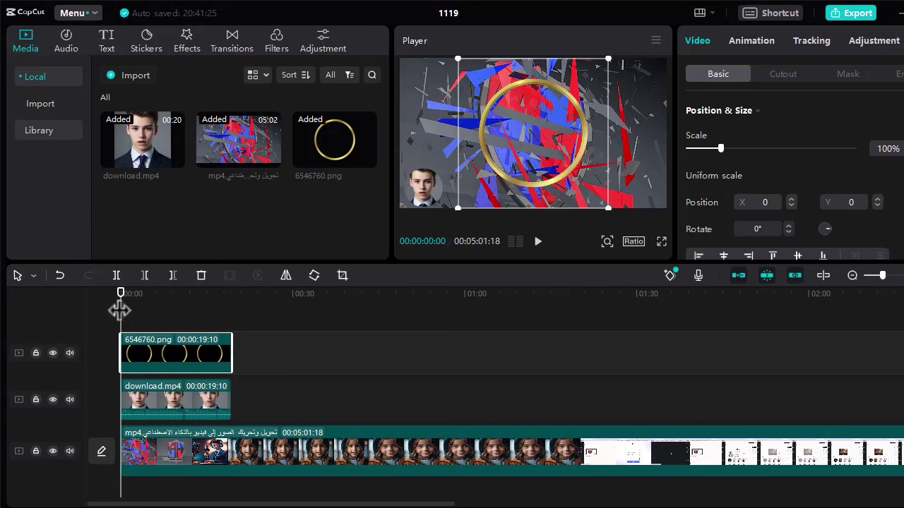
Trim off the part of the background video after 00:00:19:10, where the avatar clip ends
left_click_drag(120, 308, 233, 318)
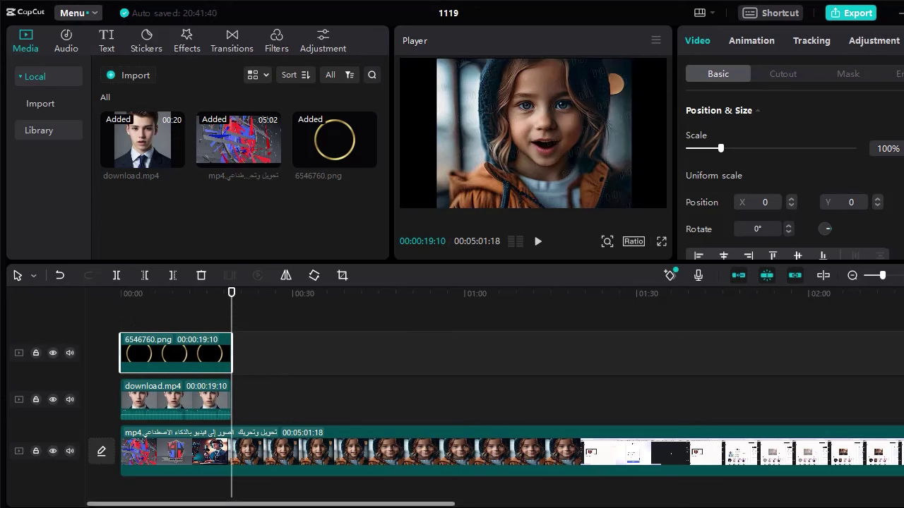
left_click(331, 452)
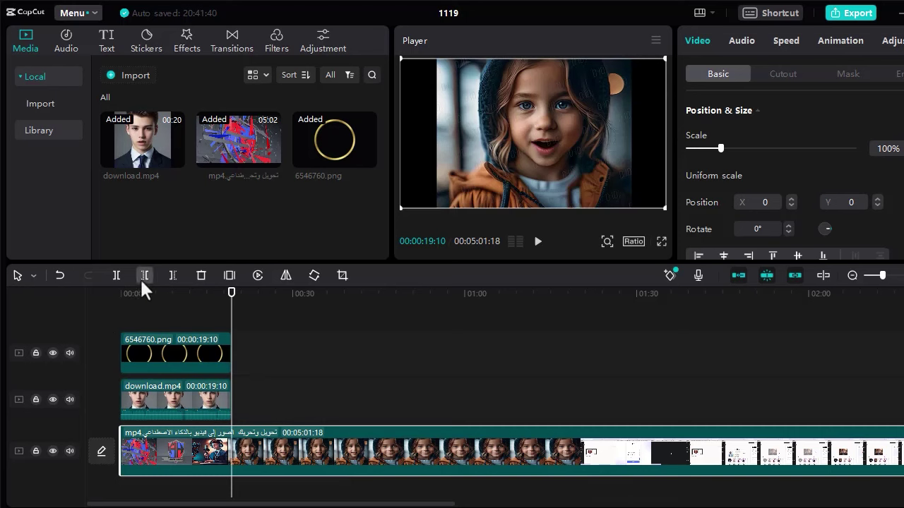
left_click(172, 276)
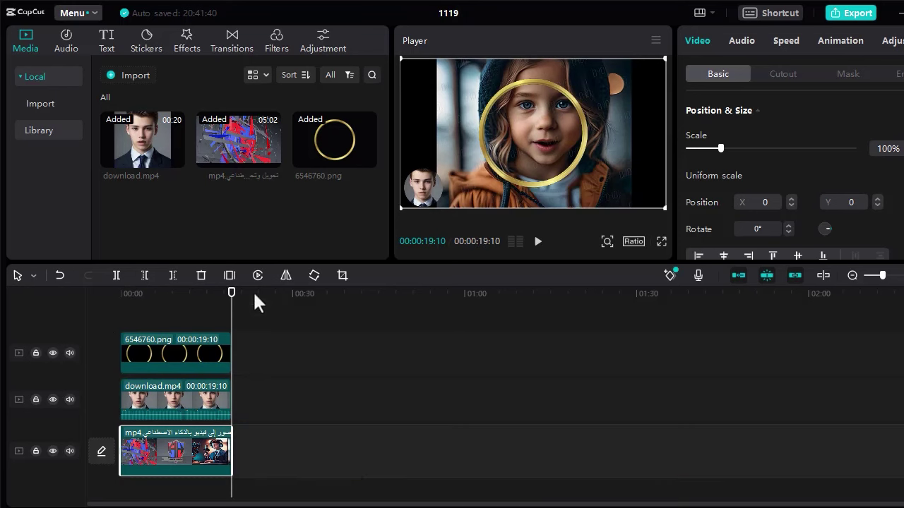
Scale the gold ring 6546760.png to about 42% and position it around the circular avatar, at about X -1580, Y -776
left_click_drag(234, 307, 145, 302)
left_click(187, 351)
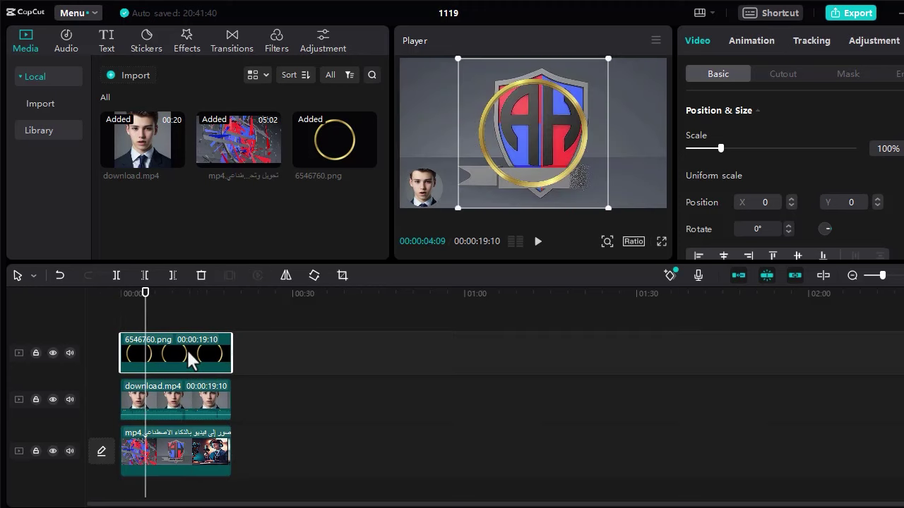
left_click_drag(606, 60, 547, 156)
left_click_drag(534, 189, 427, 194)
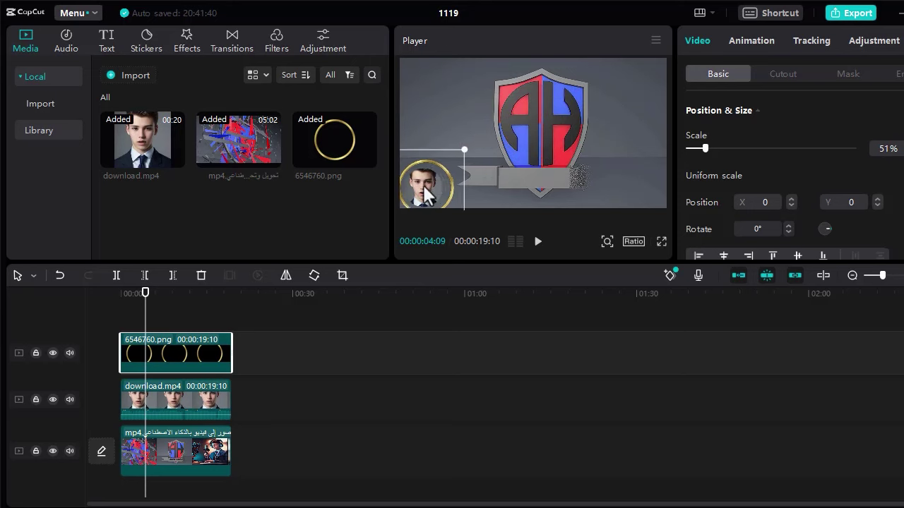
left_click_drag(463, 150, 428, 190)
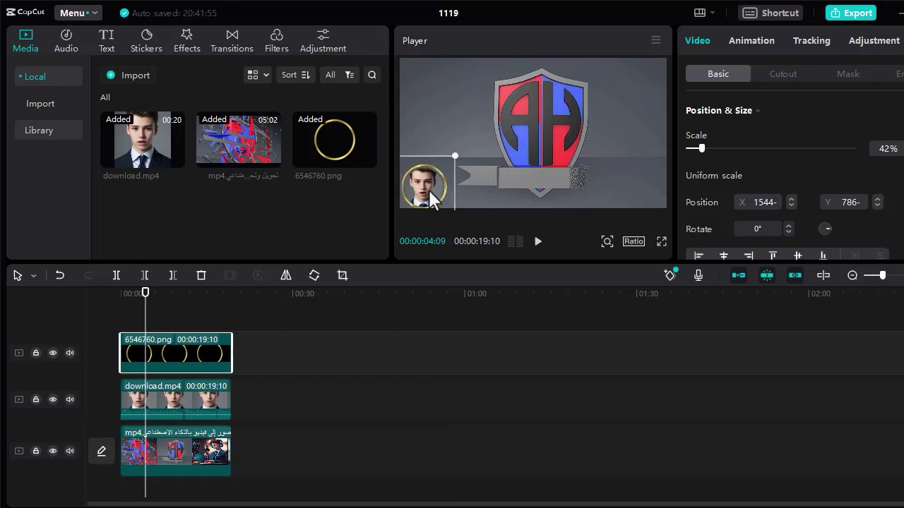
Check the ring's fit around the avatar in full screen and reduce the ring's scale to 39%
left_click(662, 244)
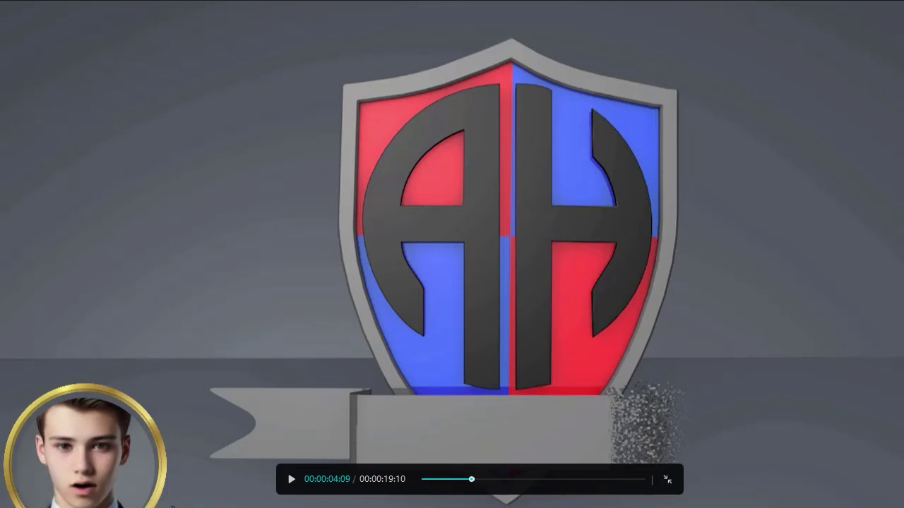
left_click(666, 481)
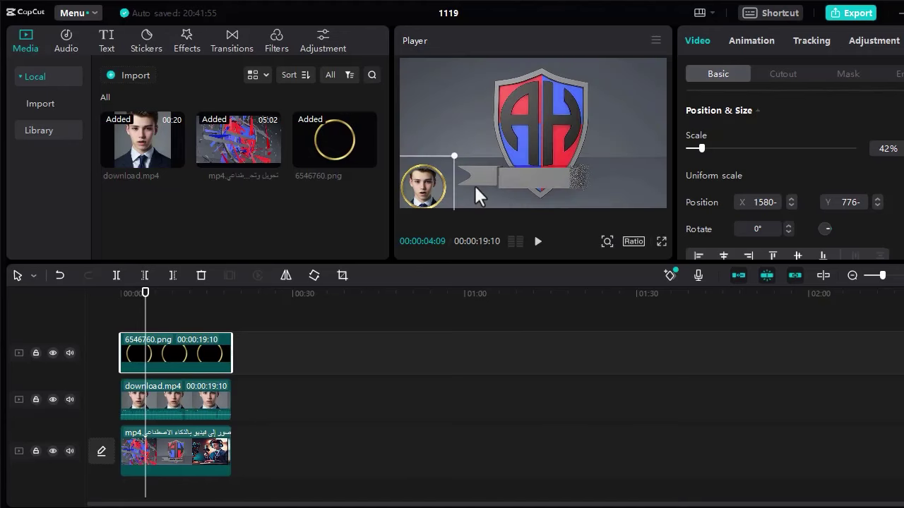
left_click_drag(454, 157, 451, 160)
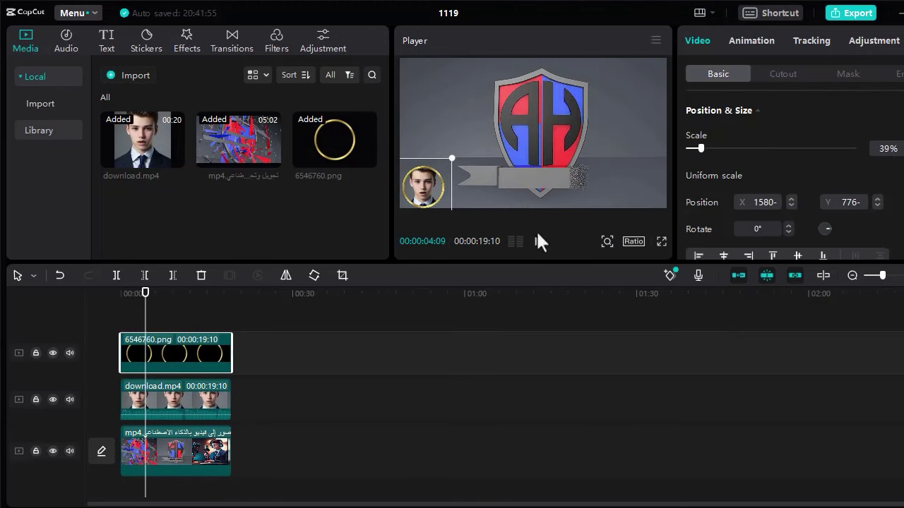
left_click(661, 241)
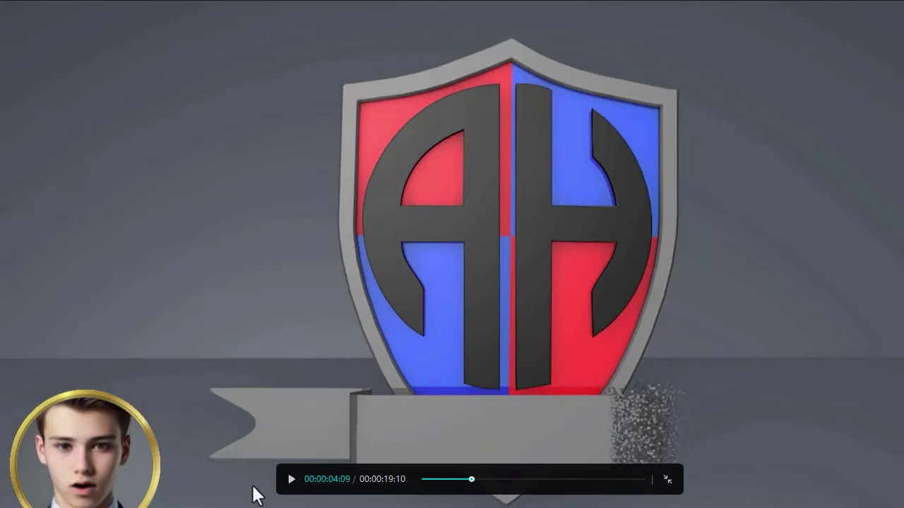
left_click(667, 482)
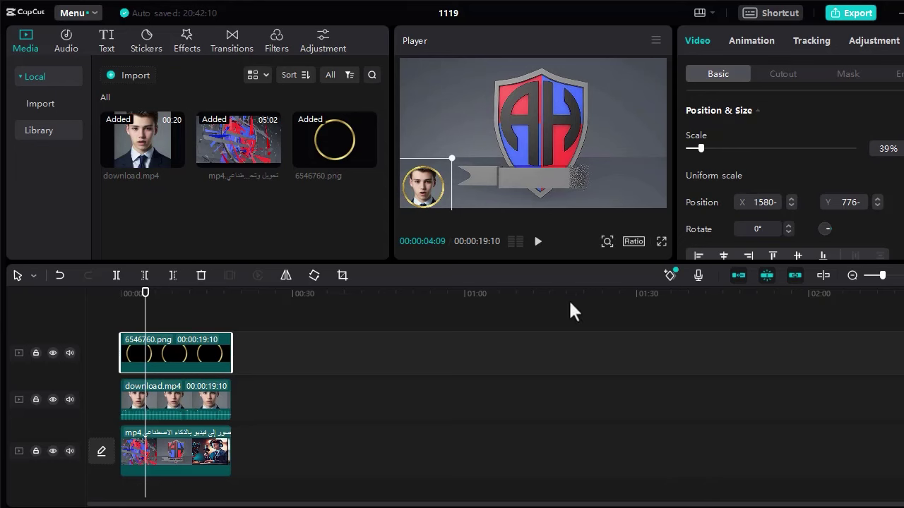
left_click_drag(143, 300, 107, 293)
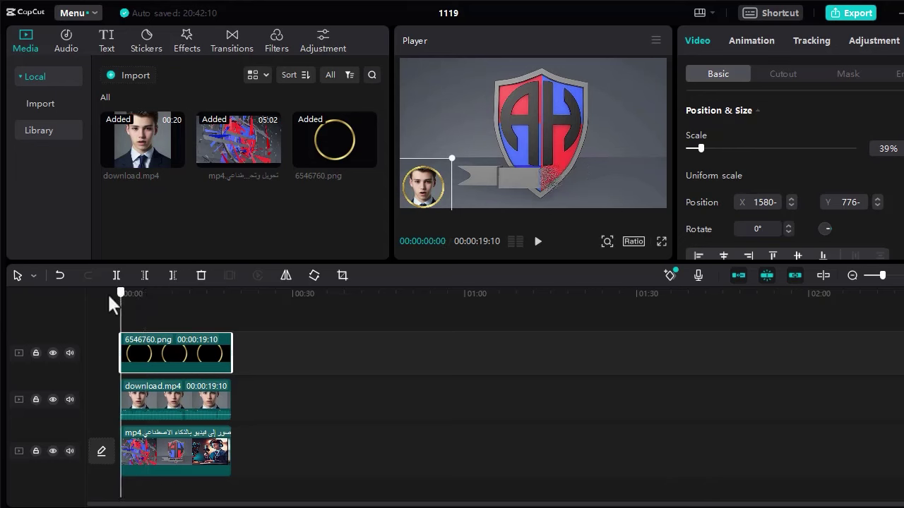
left_click(847, 15)
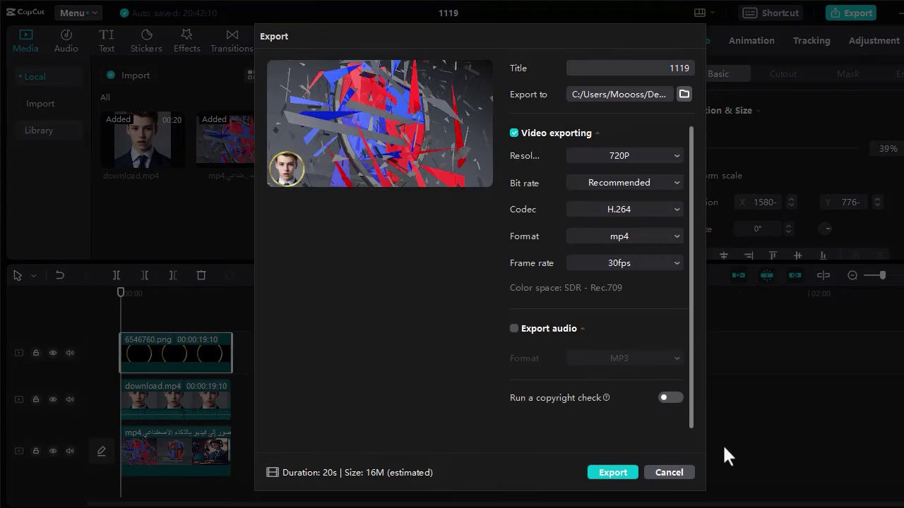
left_click(671, 472)
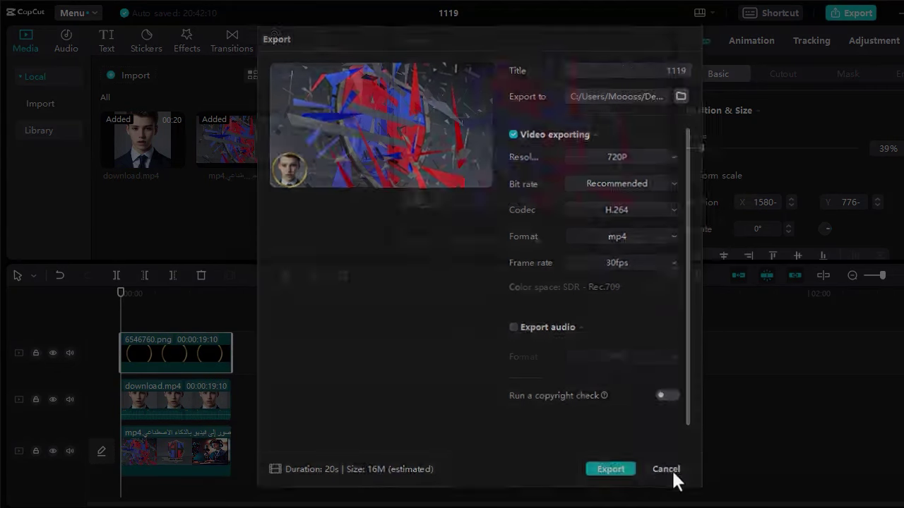
Delete the background video clip from the main track, leaving the avatar and ring clips in place
left_click(176, 452)
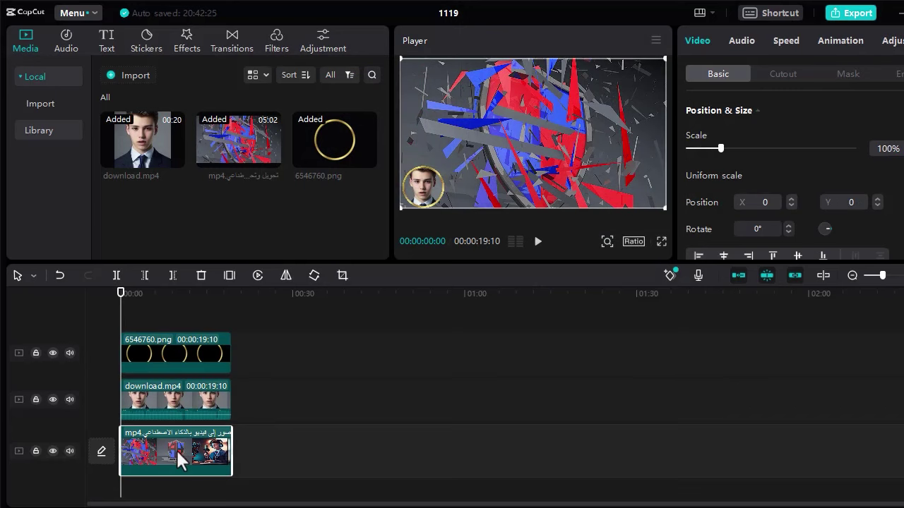
key("Delete")
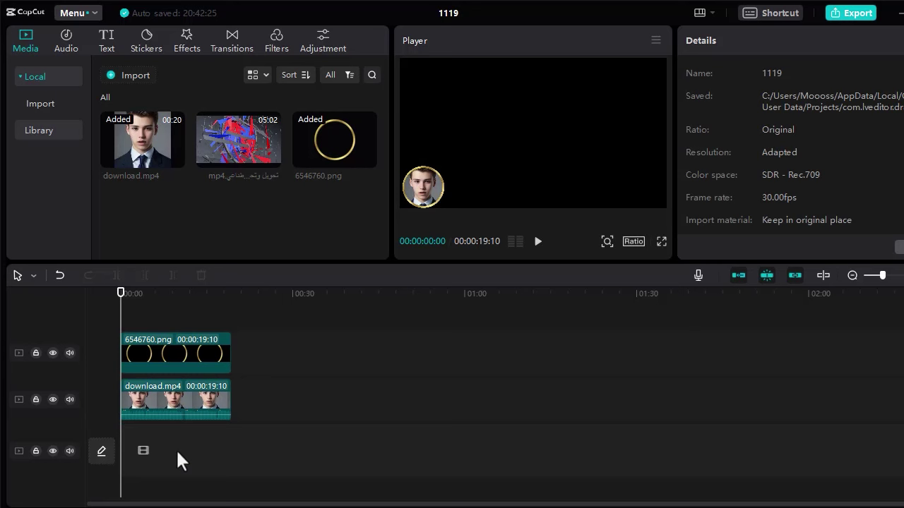
right_click(187, 207)
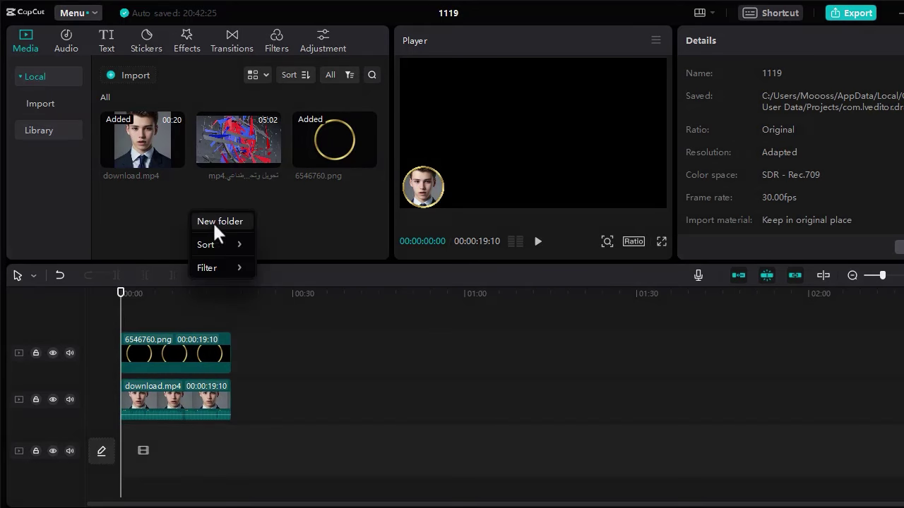
left_click(140, 199)
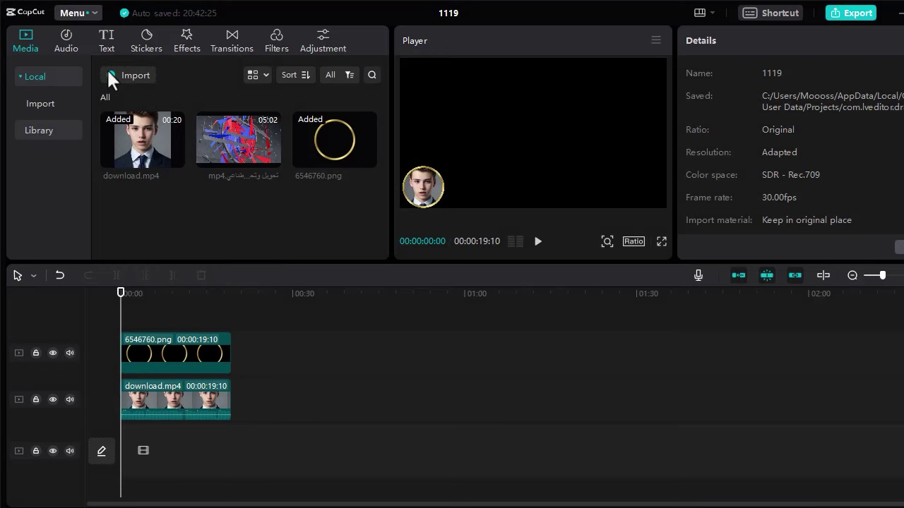
Import 202210110458285828.jpg, Nasser_2.jpg and Naguib_Pasha_Mahfouz.jpg from the desktop's New folder into the project media
left_click(108, 71)
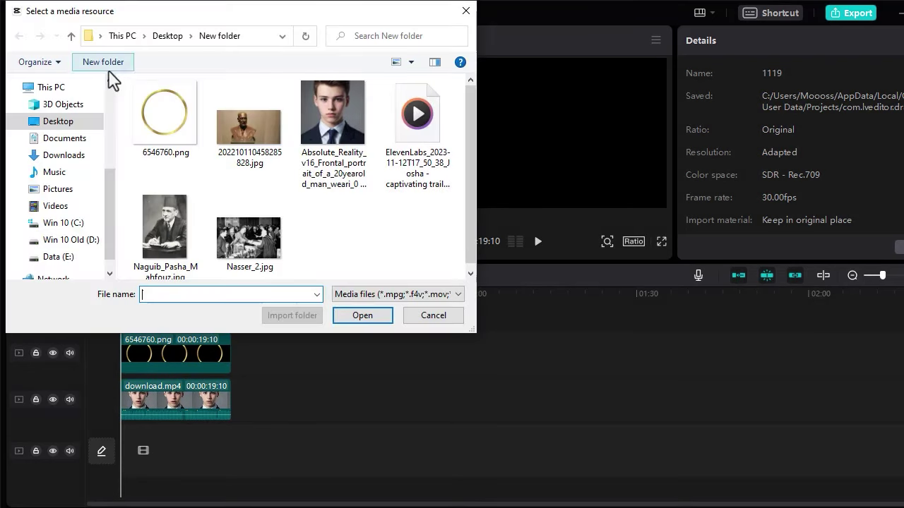
left_click(262, 123)
left_click(249, 254, "ctrl")
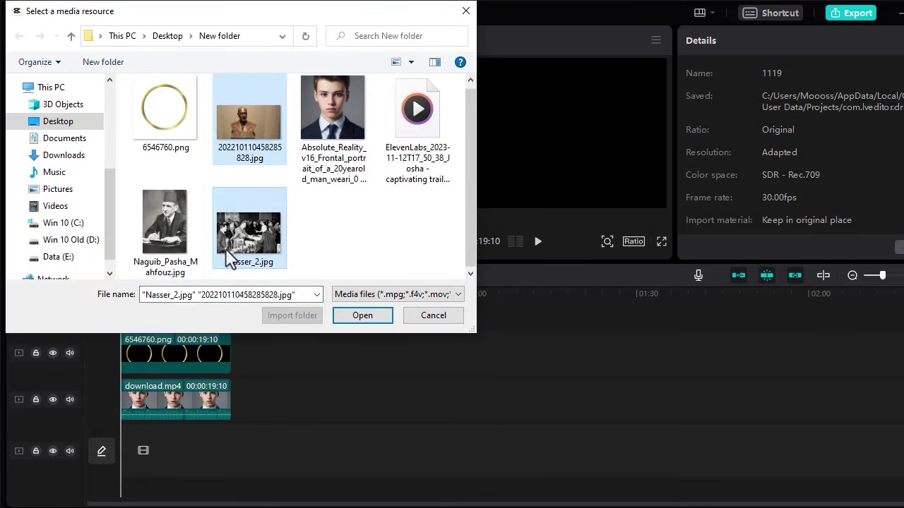
left_click(206, 269, "ctrl")
left_click(347, 317)
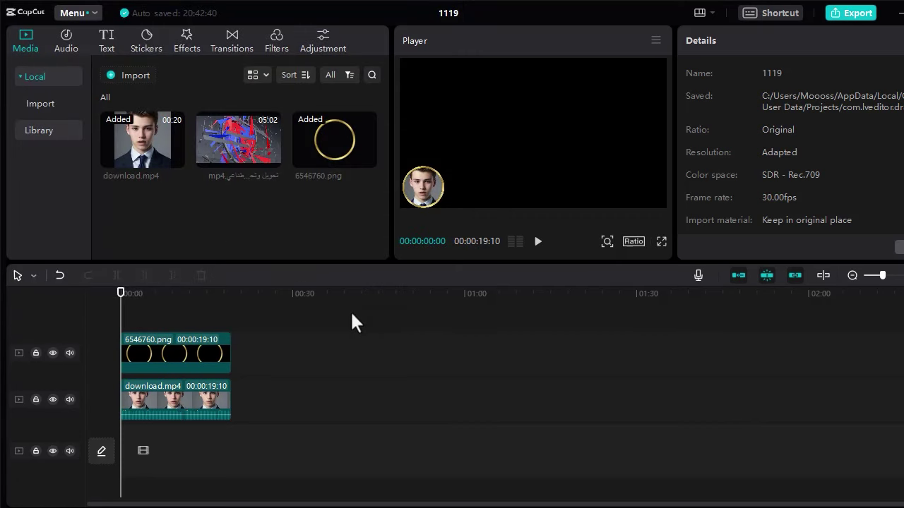
Place the three imported images on the main track from 00:00, lengthening Naguib_Pasha_Mahfouz.jpg to 00:00:06:29 and Nasser_2.jpg to 00:00:07:14
mouse_move(169, 216)
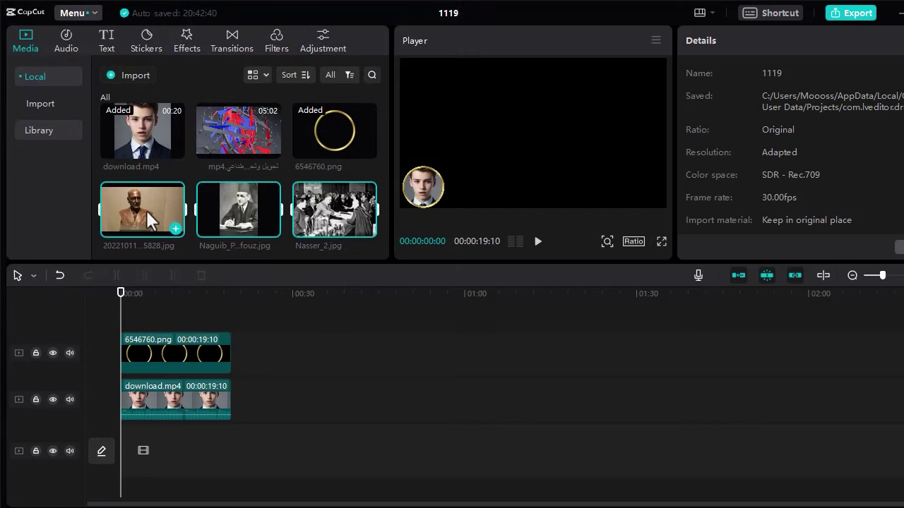
left_click_drag(150, 220, 177, 459)
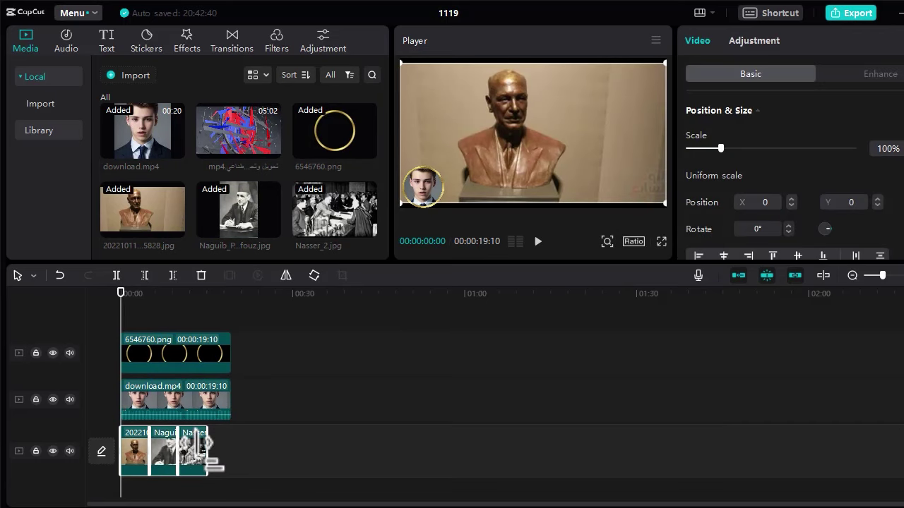
left_click(233, 464)
mouse_move(208, 460)
left_mouse_down()
mouse_move(221, 466)
mouse_move(190, 462)
left_mouse_up()
left_click(169, 466)
left_click(141, 467)
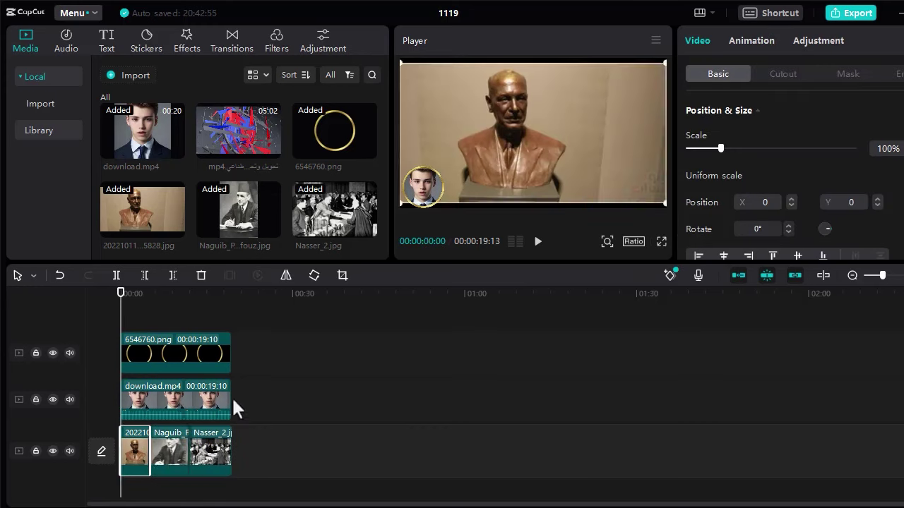
Move the playhead to the avatar clip's end at 00:00:19:10 to compare it with the end of the image track
scroll(891, 288, "up", 2)
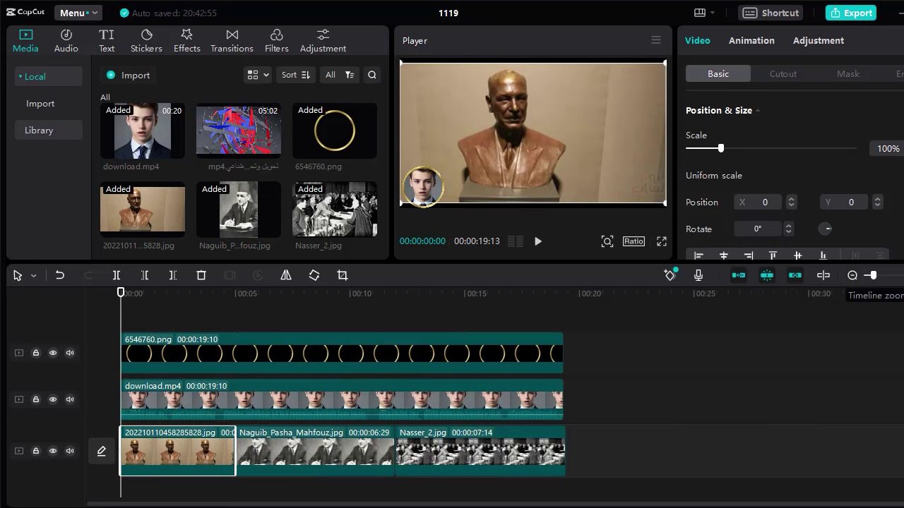
left_click(853, 275)
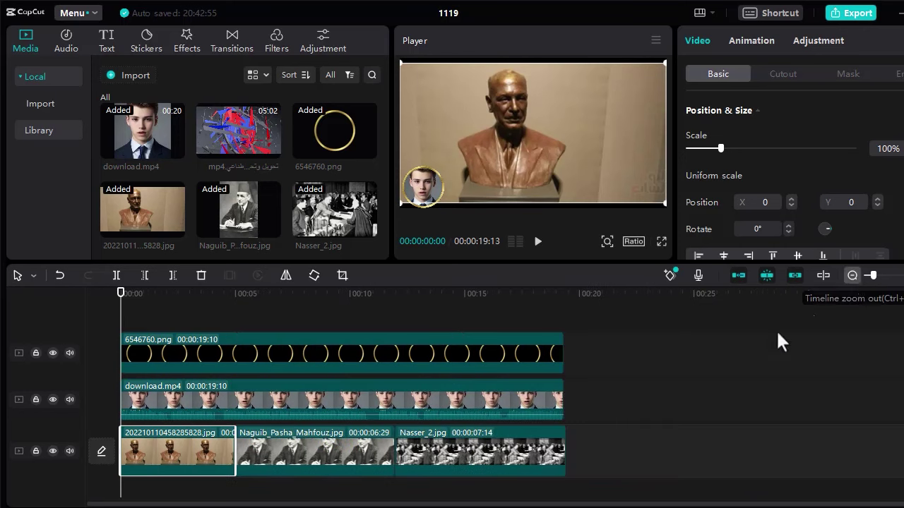
left_click(567, 446)
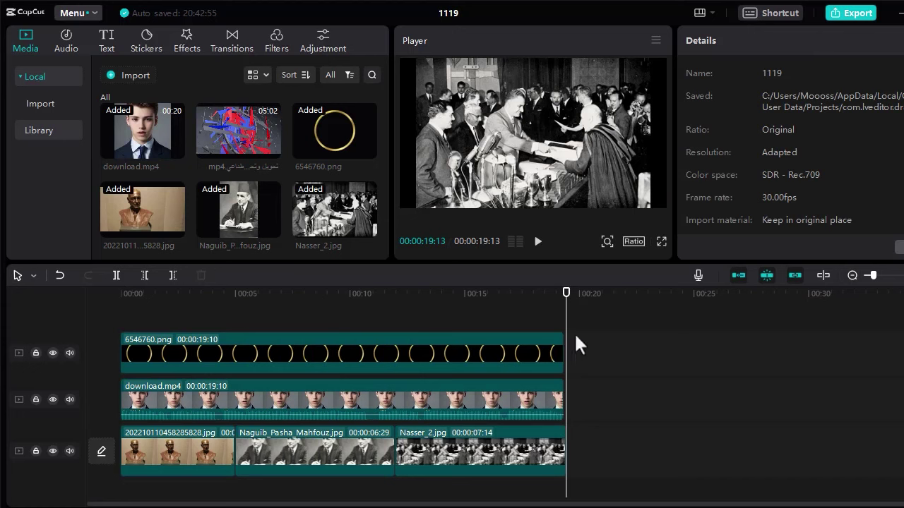
left_click_drag(565, 299, 563, 303)
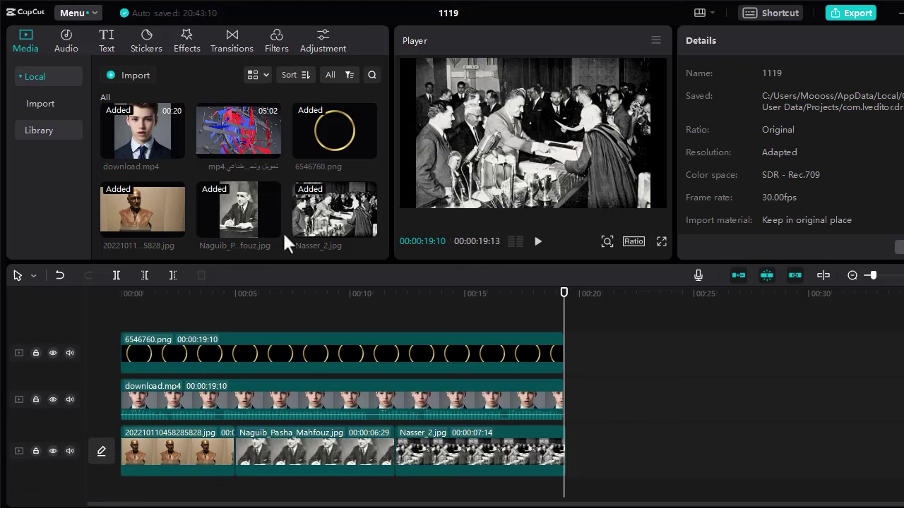
Add a transition at each of the two cuts between the three background images
left_click(232, 41)
left_click_drag(274, 163, 243, 462)
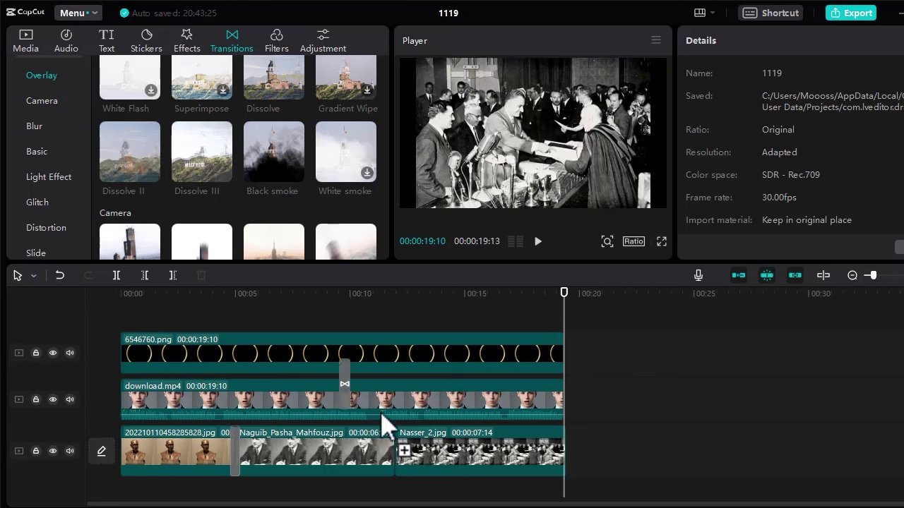
left_click_drag(382, 424, 392, 455)
left_click(568, 303)
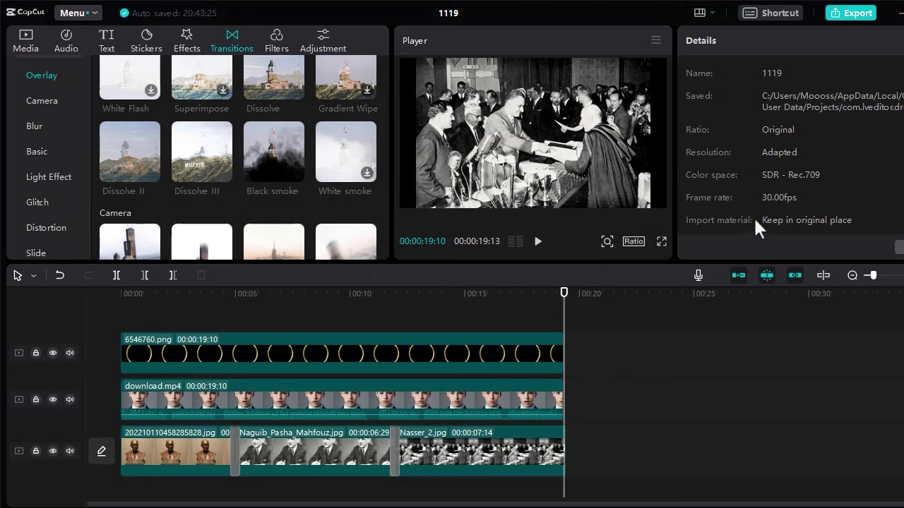
Export the video with the title 123 to the desktop's New folder
left_click(845, 20)
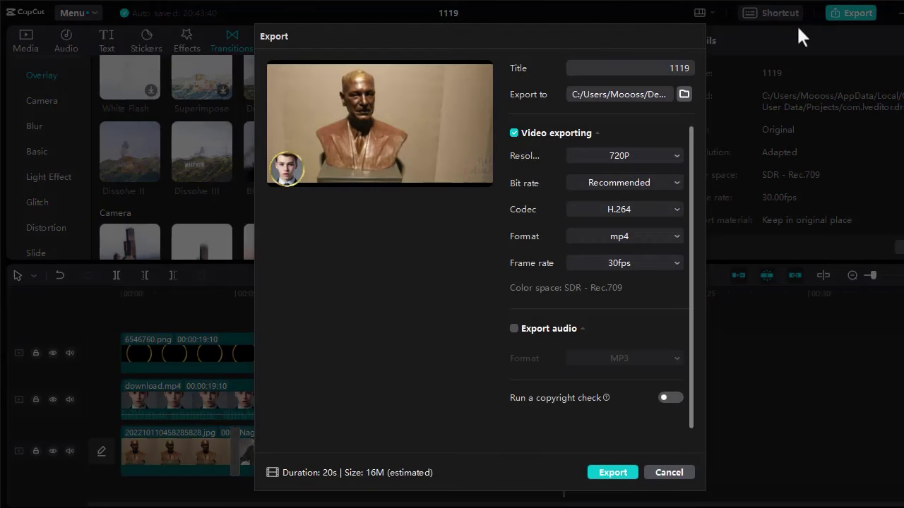
double_click(655, 65)
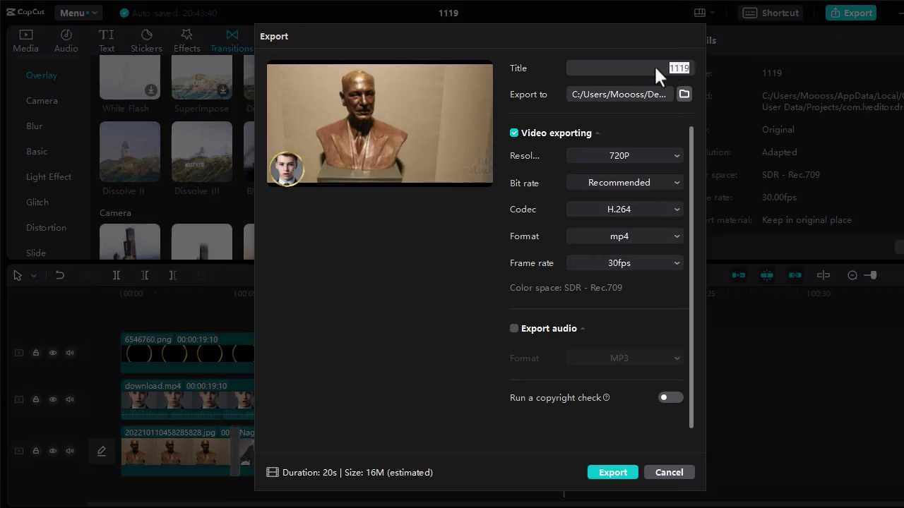
left_click(684, 94)
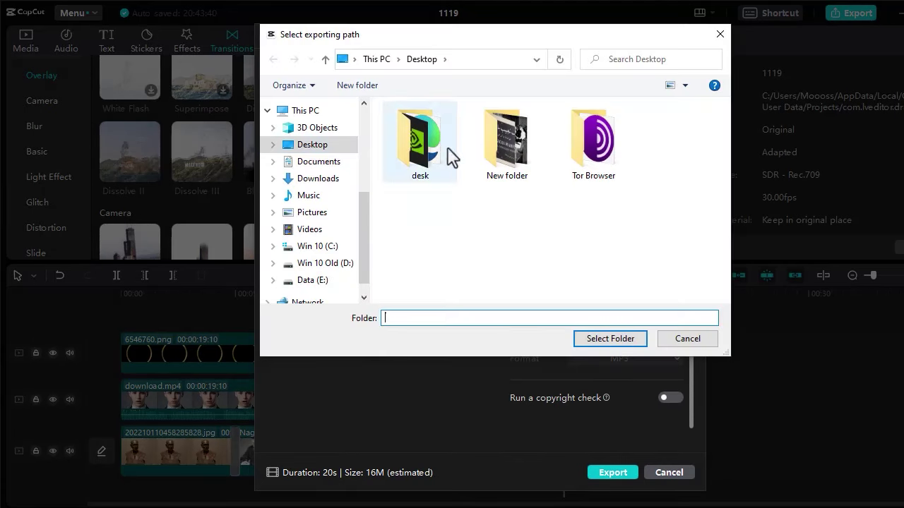
double_click(514, 144)
left_click(612, 340)
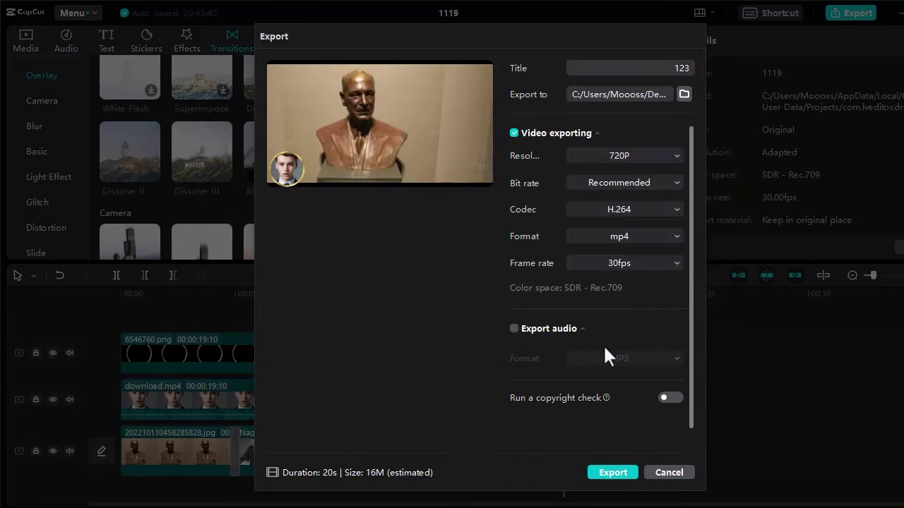
left_click(612, 484)
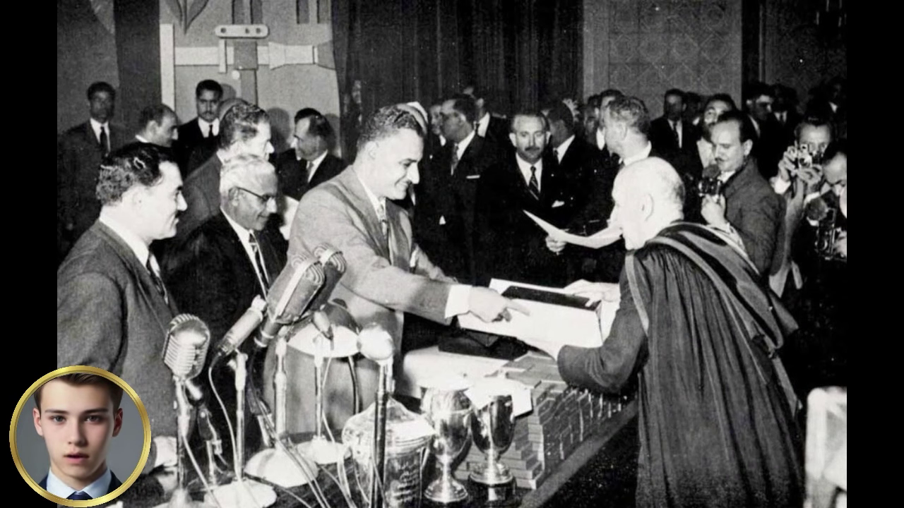
Pause the playback of the exported 123.mp4 in GOM Player and leave full screen
key("space")
key("Escape")
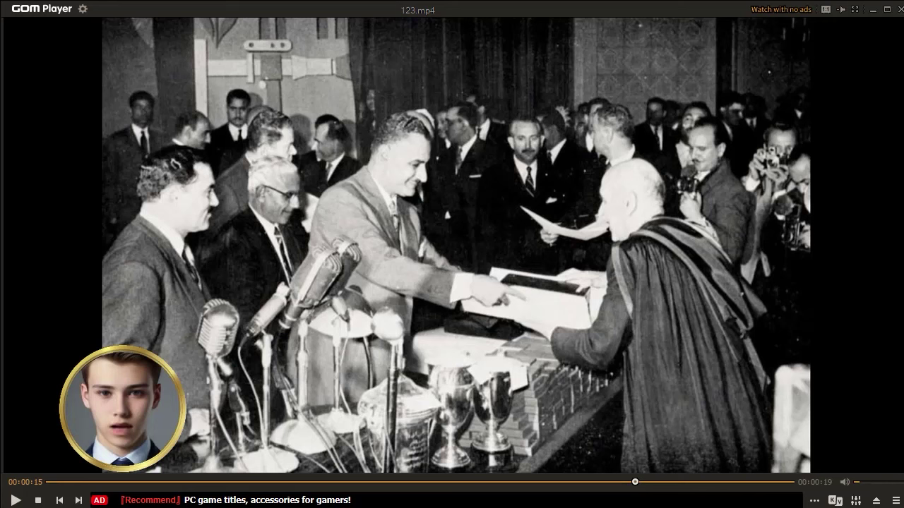